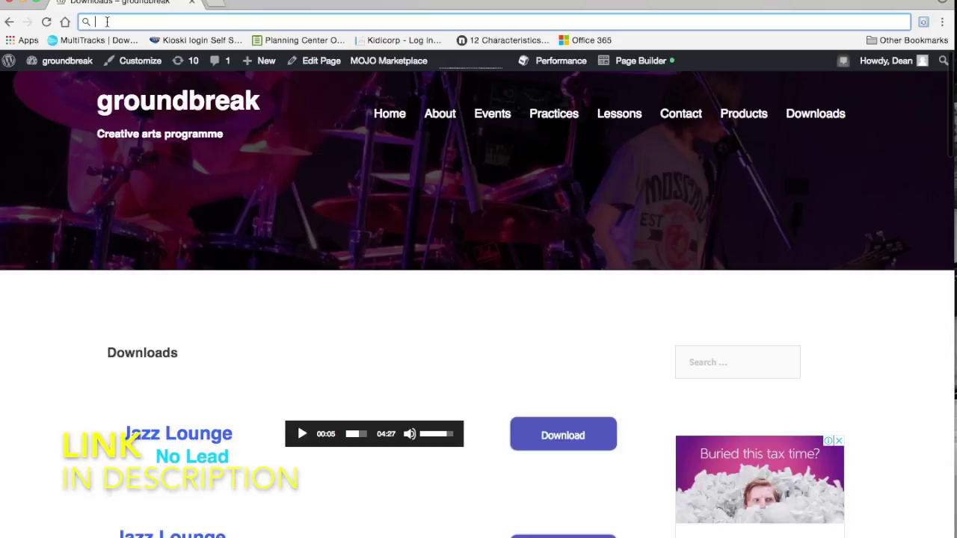
Load the groundbreakcreative.com Downloads page listing the Jazz Lounge No Lead track.
text(gr)
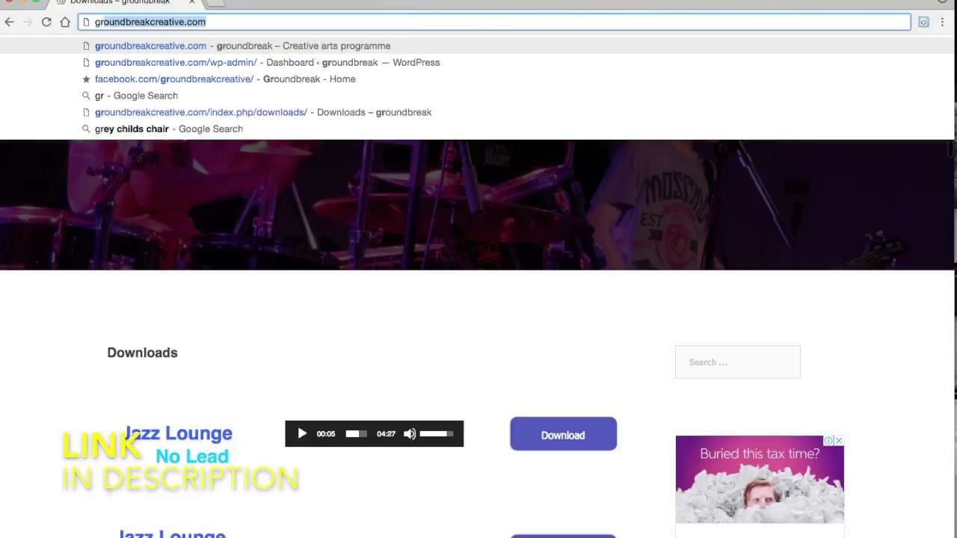
text(oundbre)
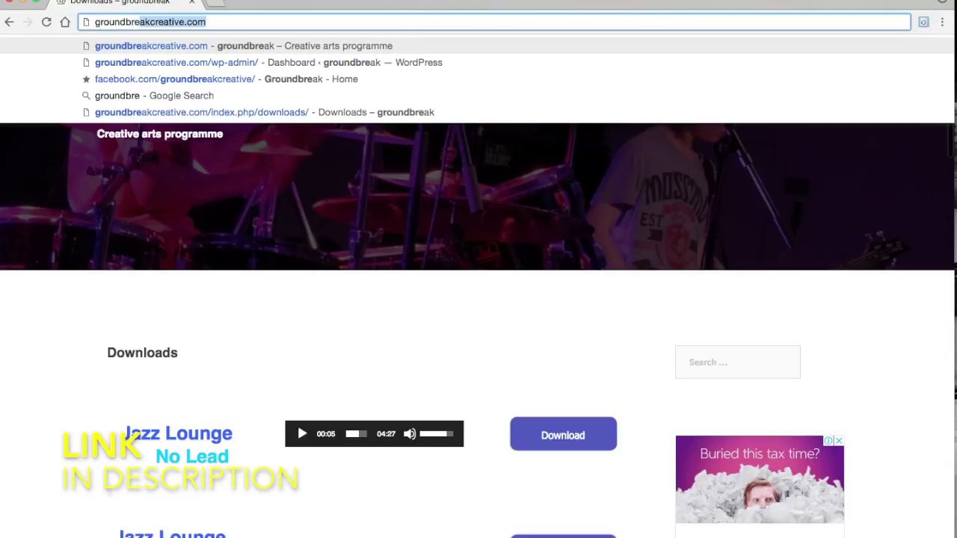
text(akcreat)
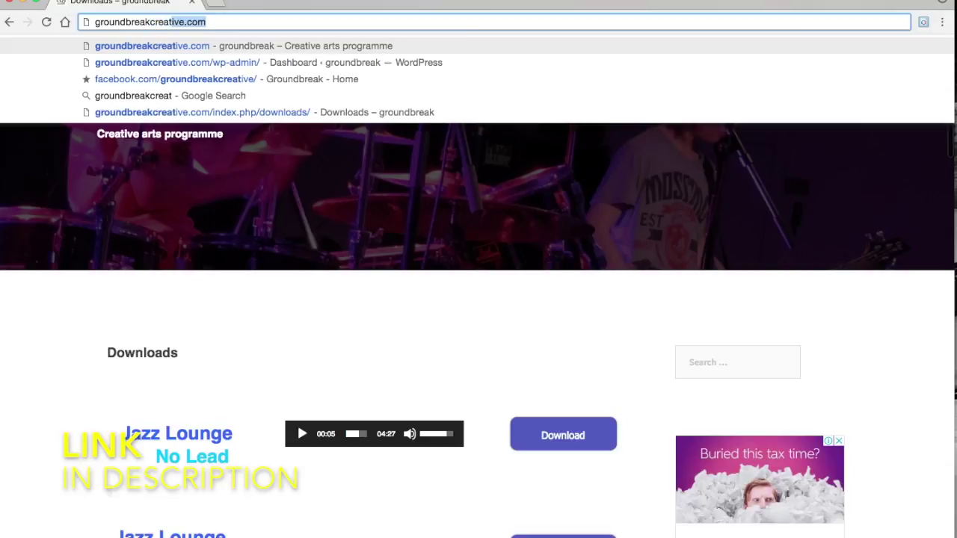
text(ive.com)
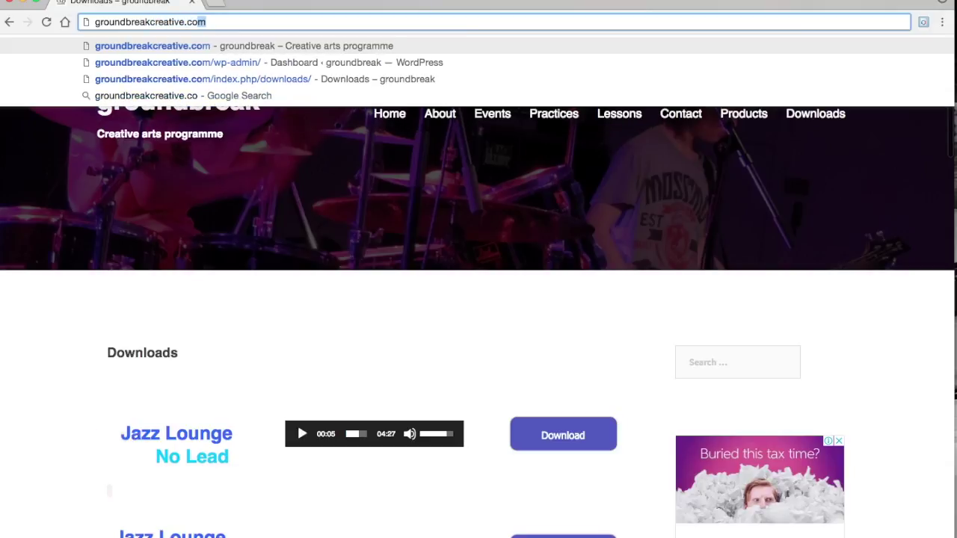
click(151, 45)
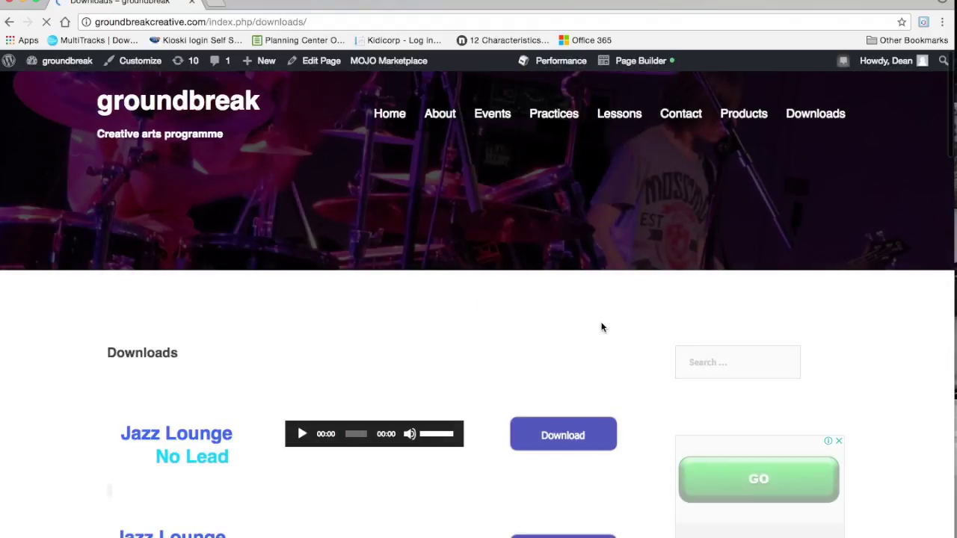
scroll(601, 327, down, 1)
Audition the 2 Step Chill No Lead preview and pause it at 00:08.
scroll(602, 327, down, 4)
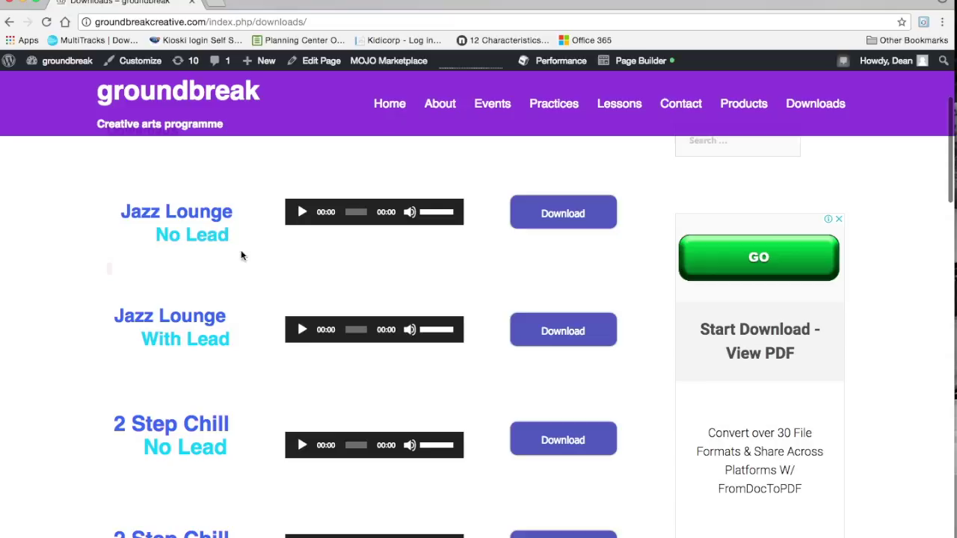
scroll(145, 412, down, 2)
scroll(145, 412, up, 2)
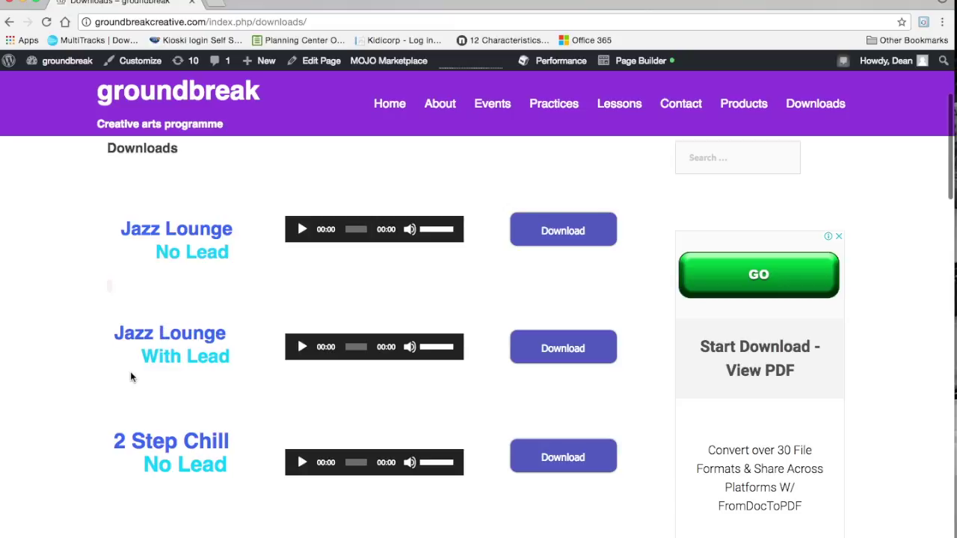
scroll(202, 371, down, 2)
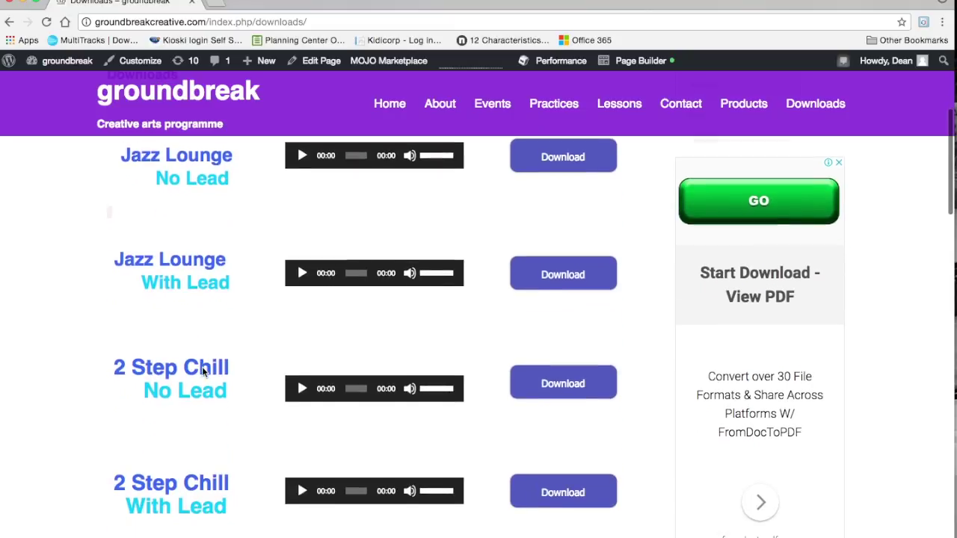
click(302, 388)
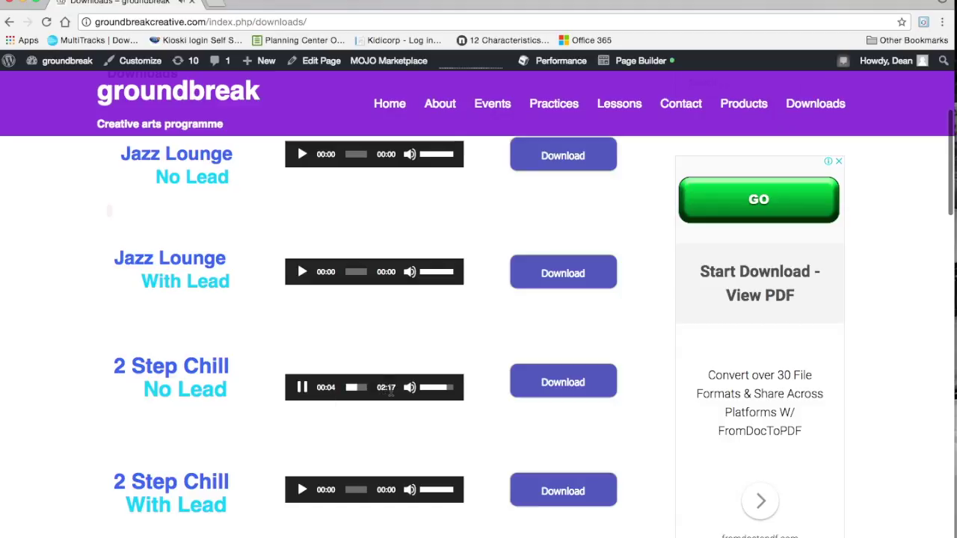
click(302, 388)
Audition the Jazz Lounge No Lead preview, pause at 00:06, and open its mp3 file.
scroll(343, 322, up, 3)
click(302, 240)
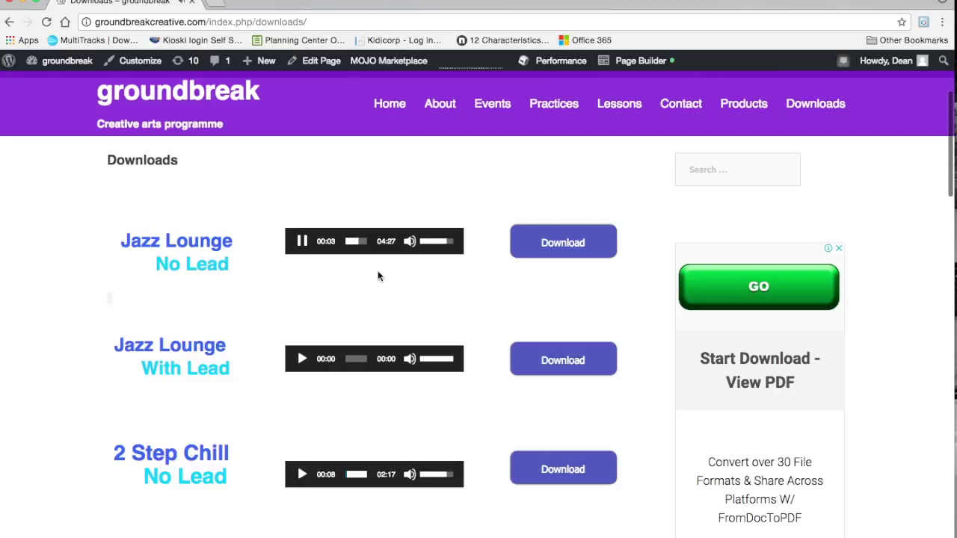
click(302, 242)
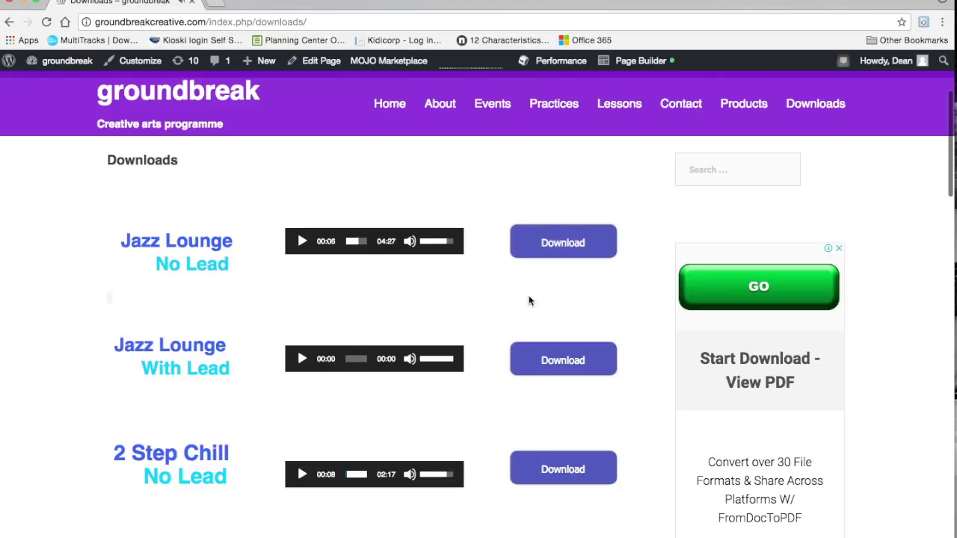
click(568, 244)
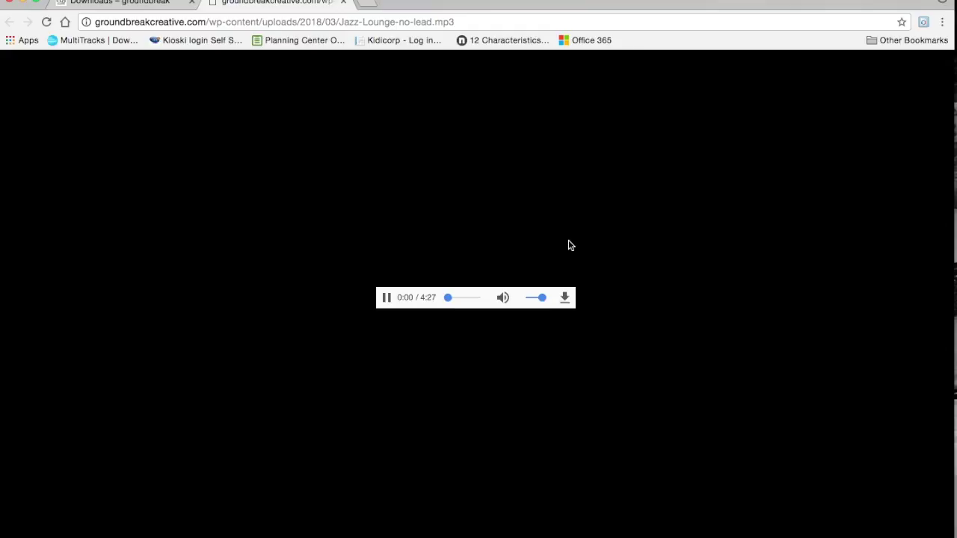
Save Jazz-Lounge-no-lead.mp3 to the computer and bring the iMovie guitar project forward.
click(565, 297)
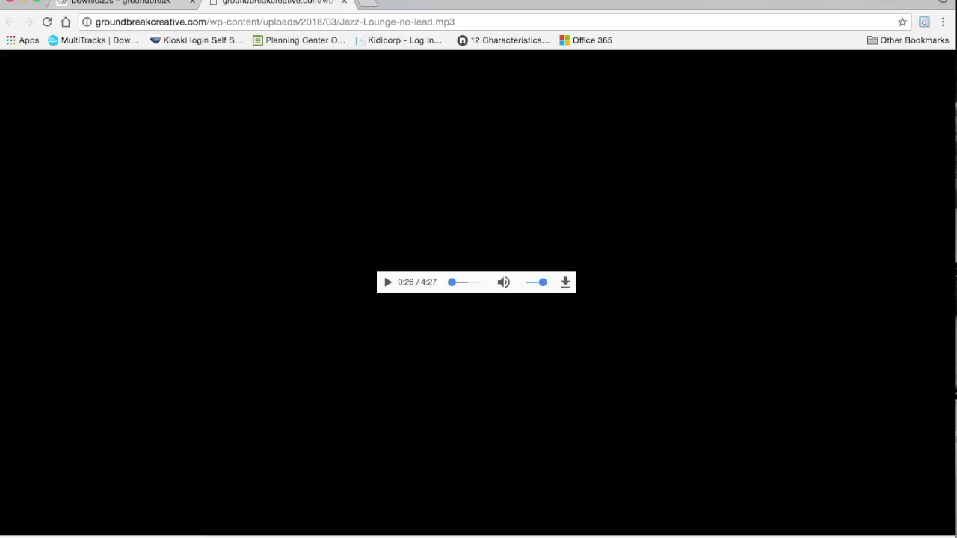
click(227, 532)
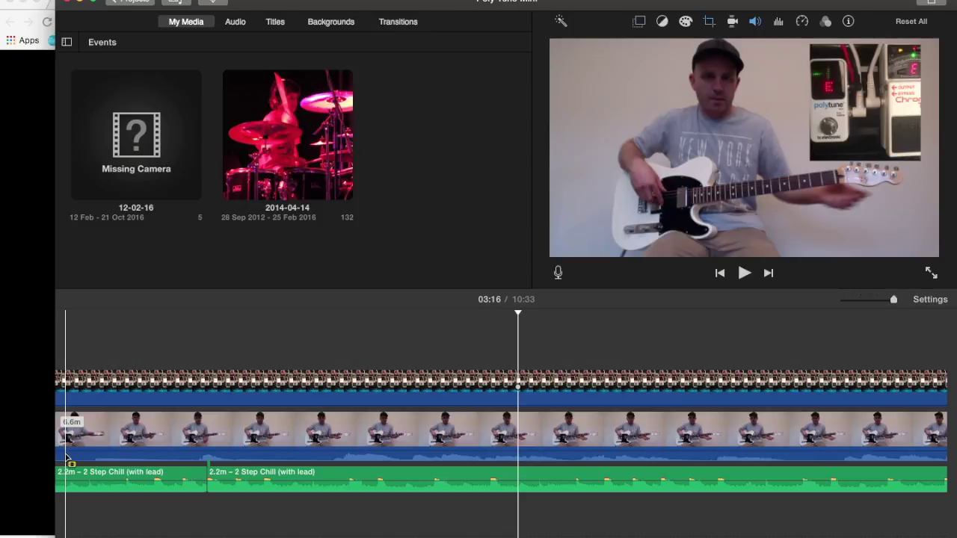
key(space)
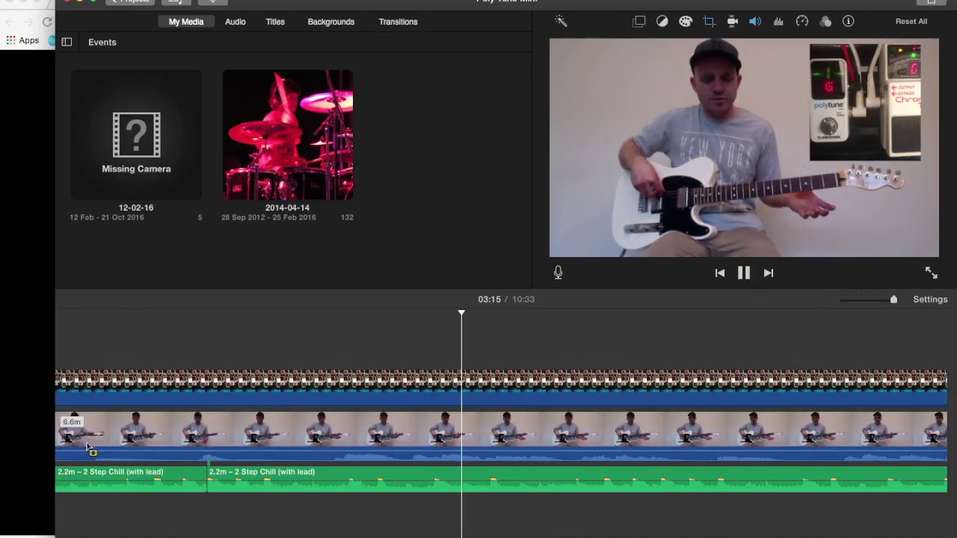
click(83, 327)
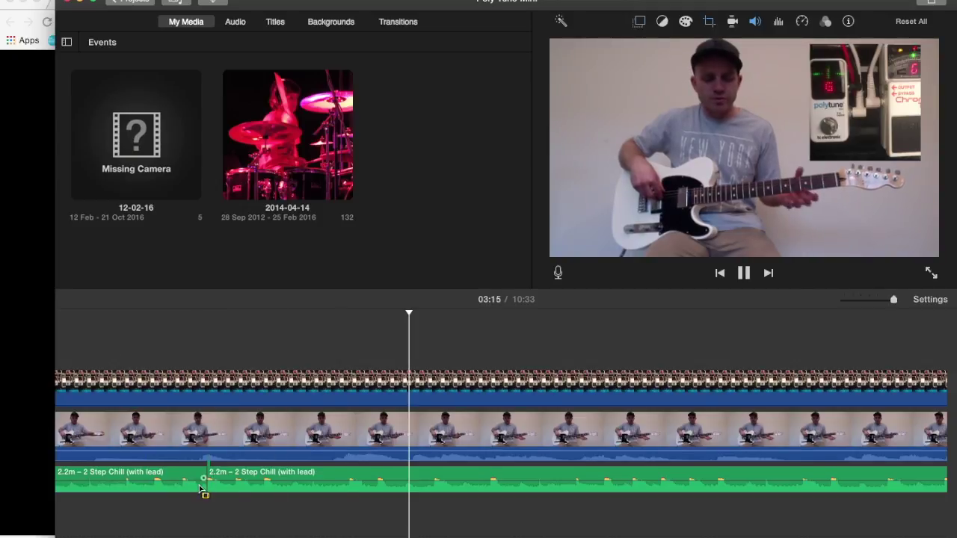
key(space)
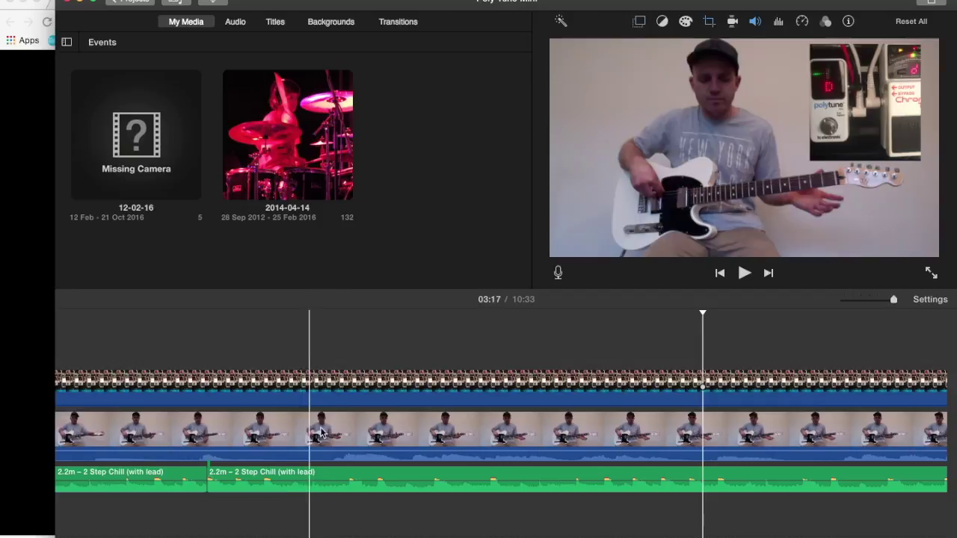
scroll(328, 406, down, 5)
scroll(328, 405, down, 3)
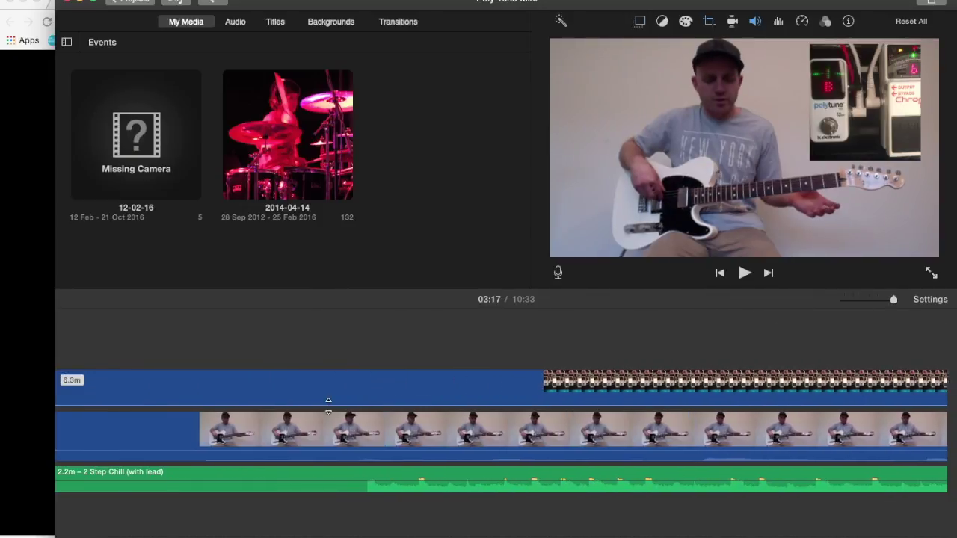
scroll(328, 405, down, 3)
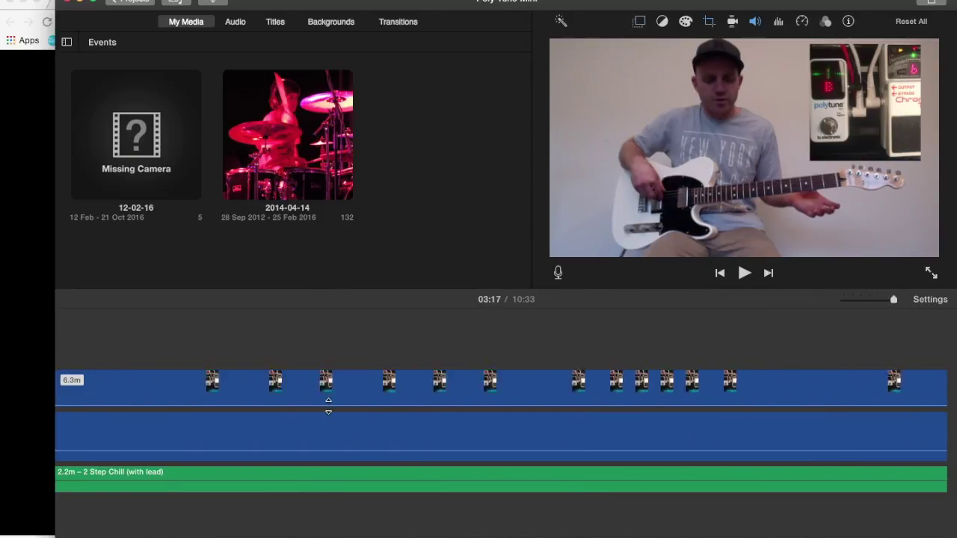
scroll(328, 406, down, 3)
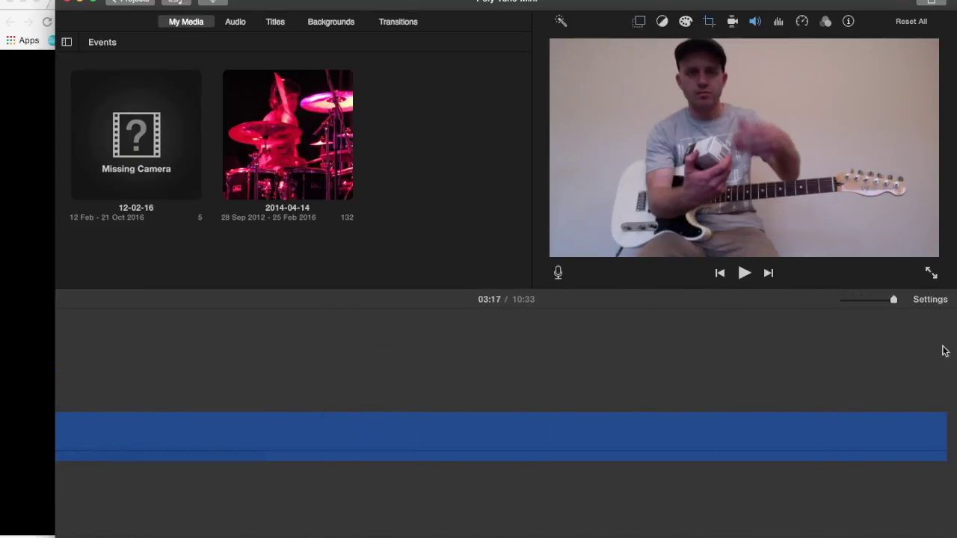
Trim the 2 Step Chill music clip's start 11.4 s later, undoing a trial end trim.
drag(893, 300, 867, 303)
scroll(773, 447, right, 10)
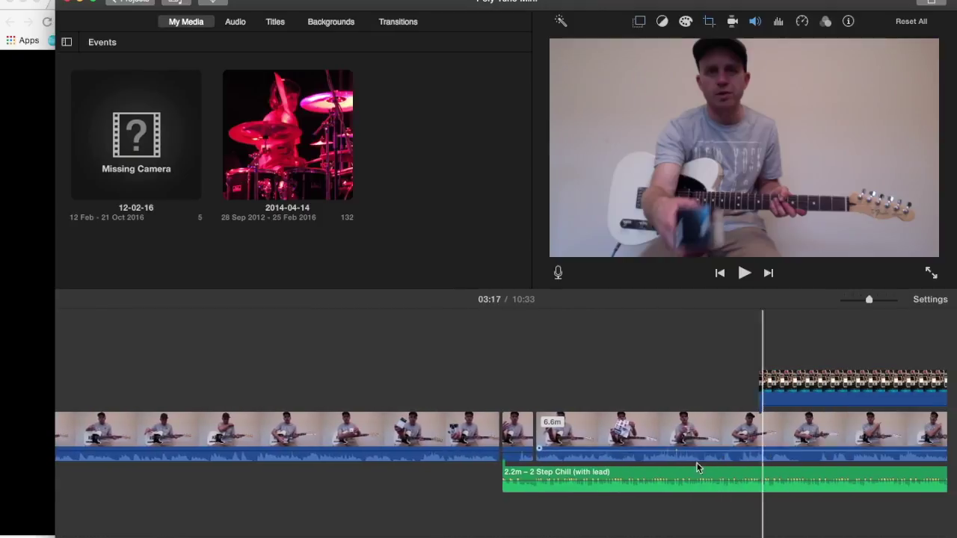
drag(503, 481, 669, 482)
scroll(669, 483, right, 15)
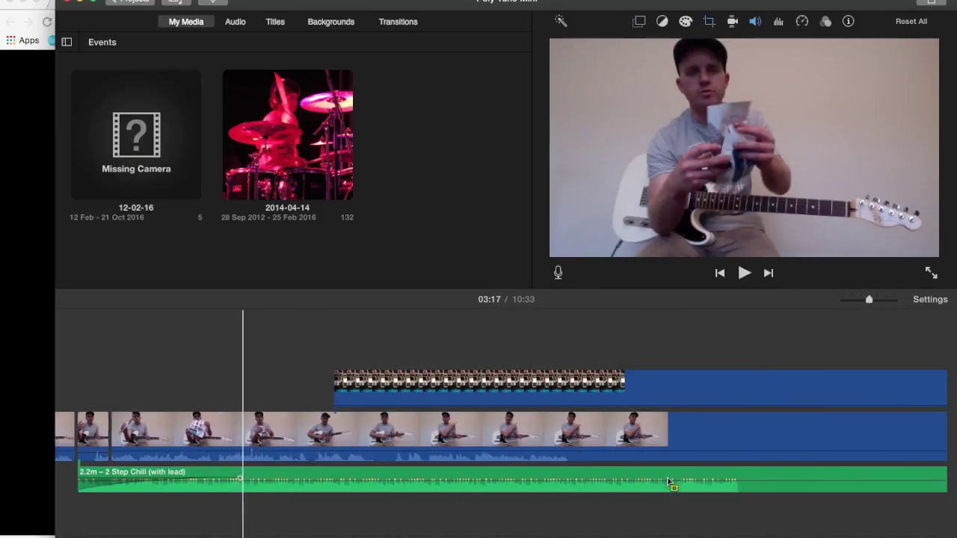
scroll(668, 480, left, 15)
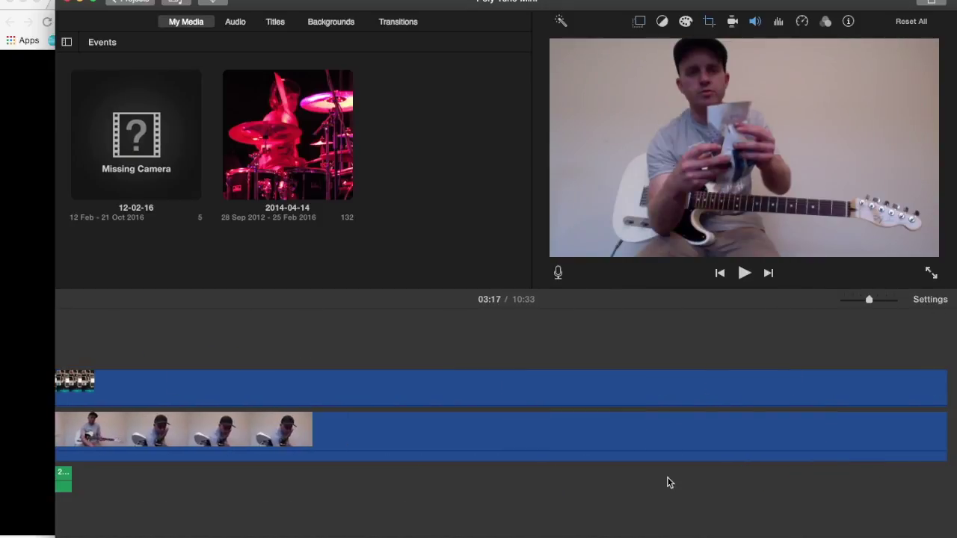
drag(215, 479, 82, 484)
key(super+z)
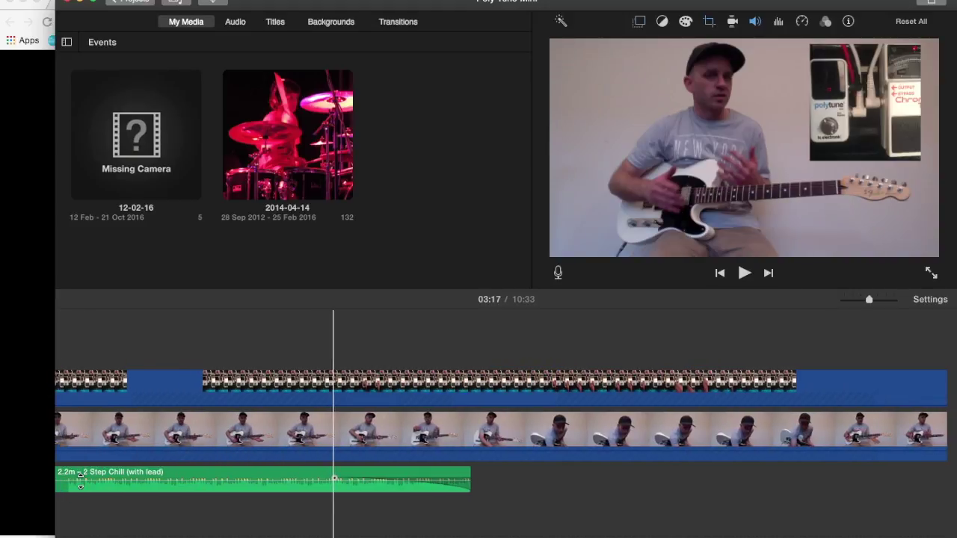
Shorten the music clip's end to about 1.8 minutes and play the project back.
click(466, 474)
drag(466, 474, 185, 483)
key(super+equal)
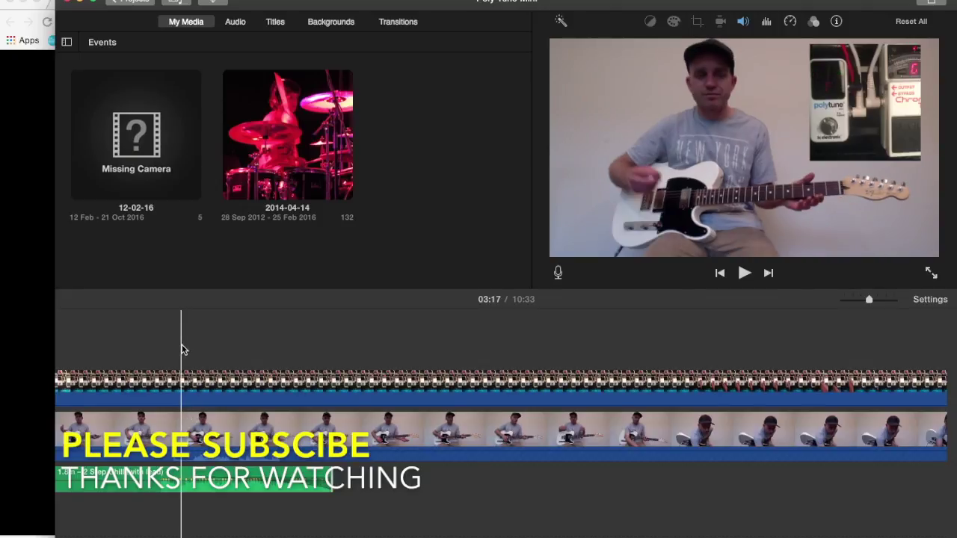
key(space)
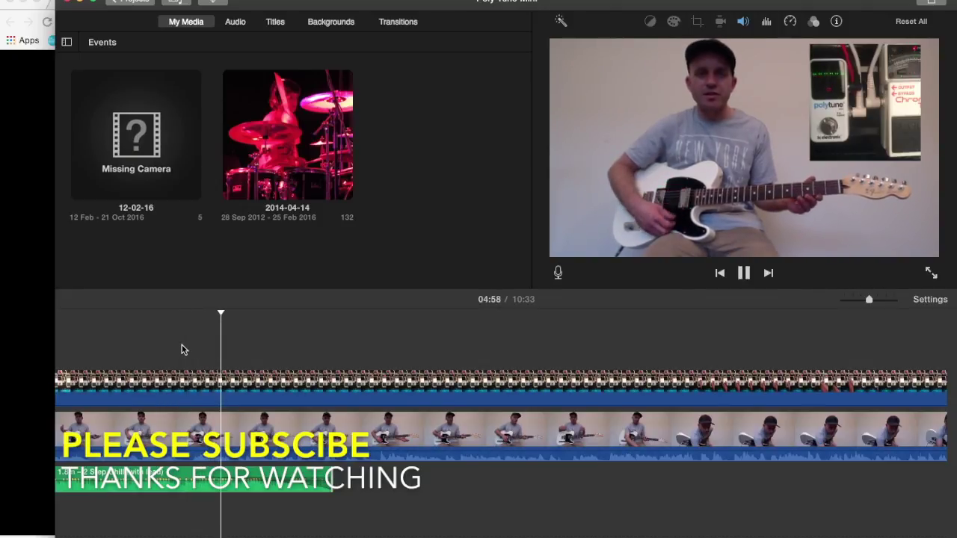
key(space)
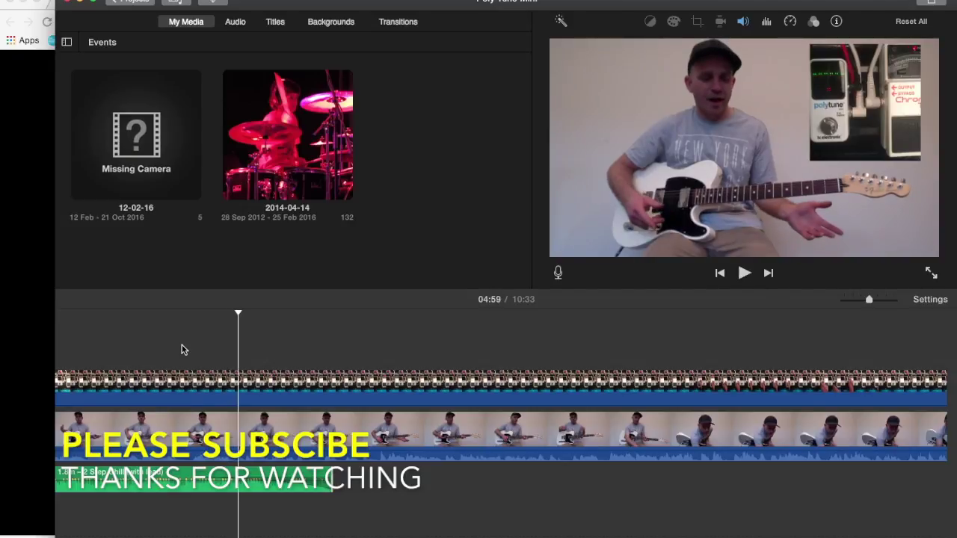
click(177, 478)
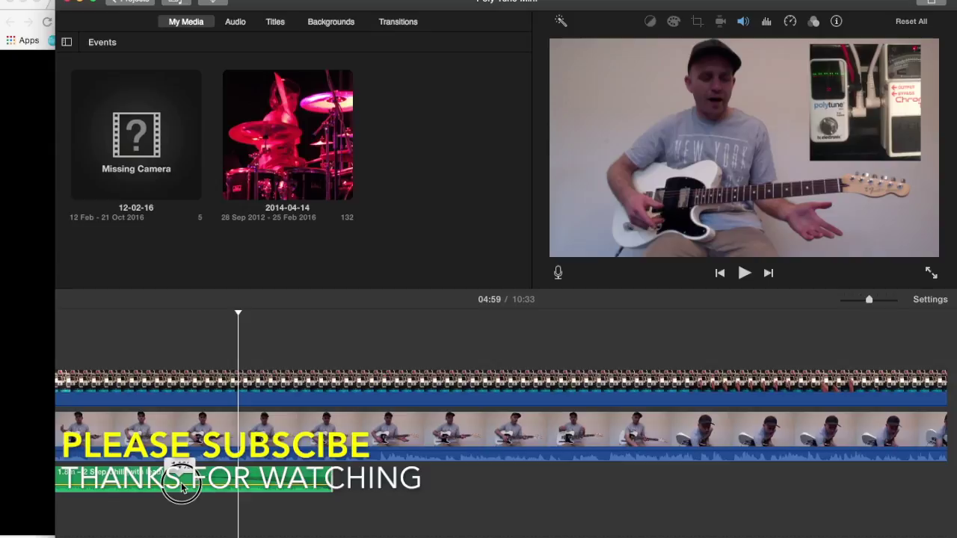